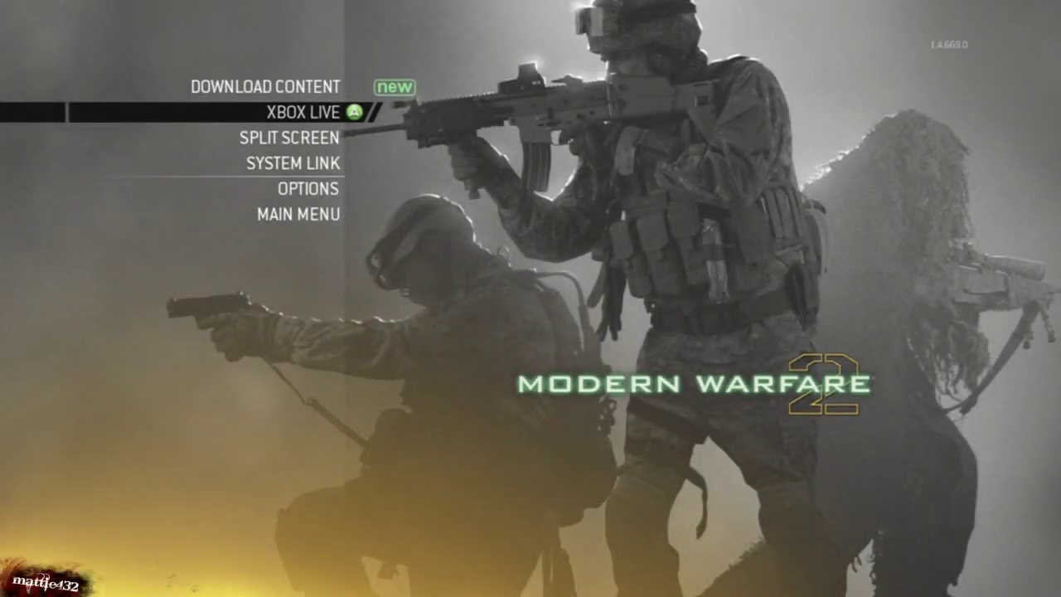
- Enter the Xbox LIVE lobby of Modern Warfare 2 and check the NAT type
key(Return)
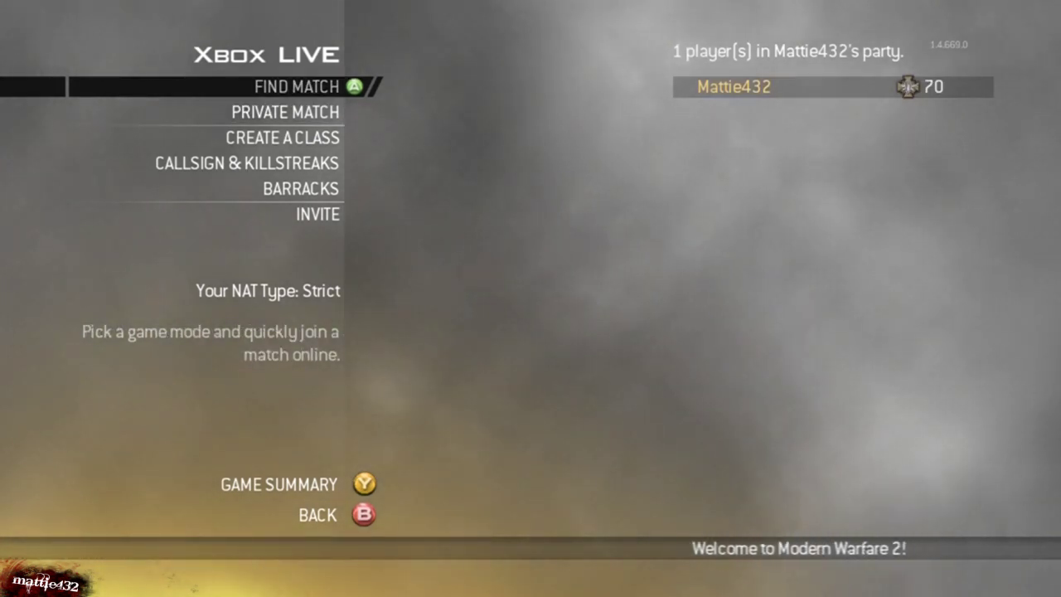
key(Return)
key(Return)
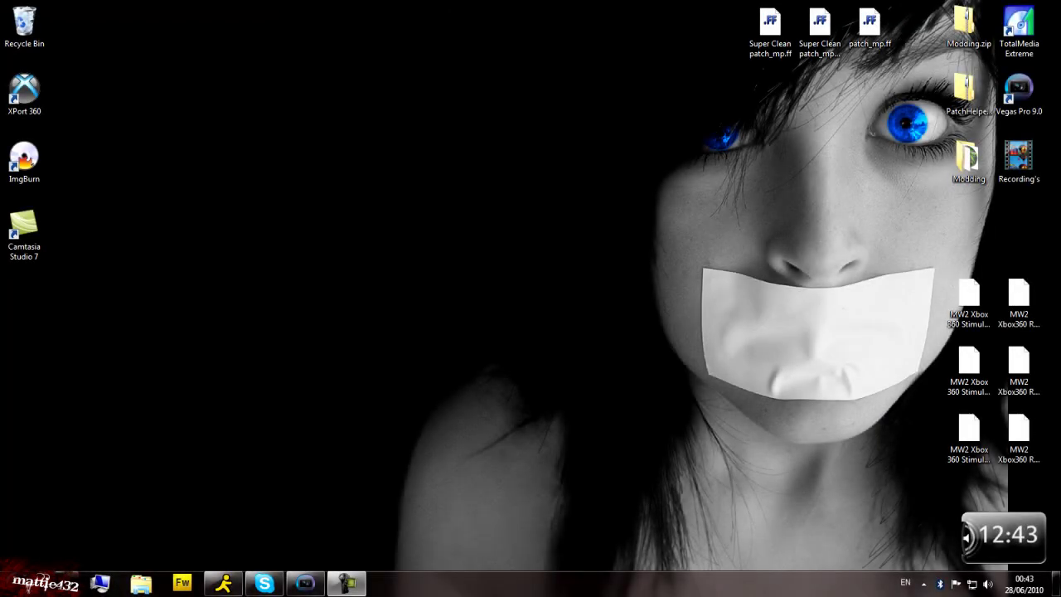
- Switch to Mozilla Firefox and load the router's management page at 192.168.1.254
right_click(58, 584)
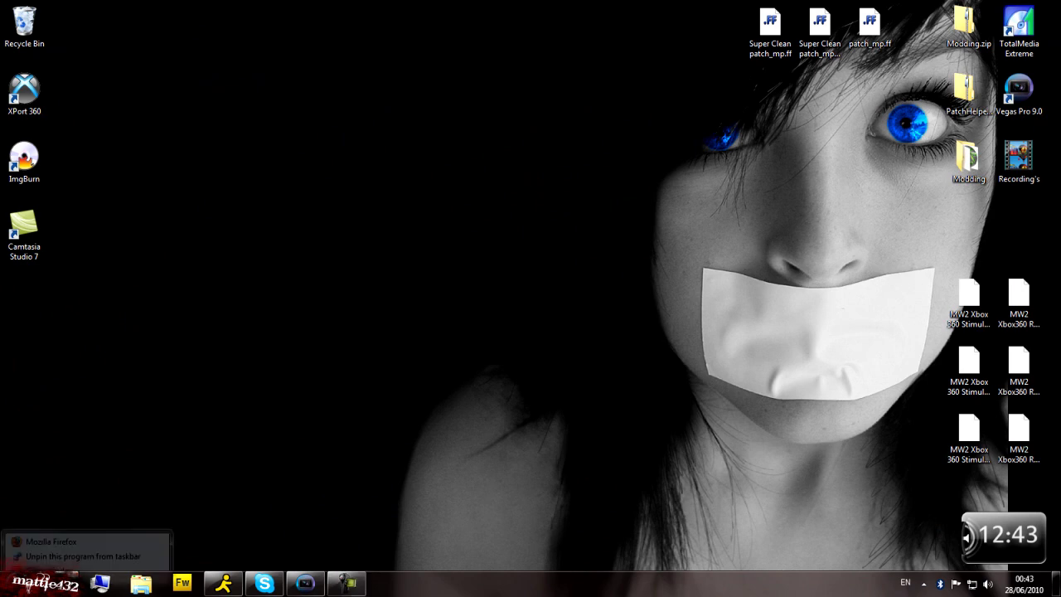
click(52, 518)
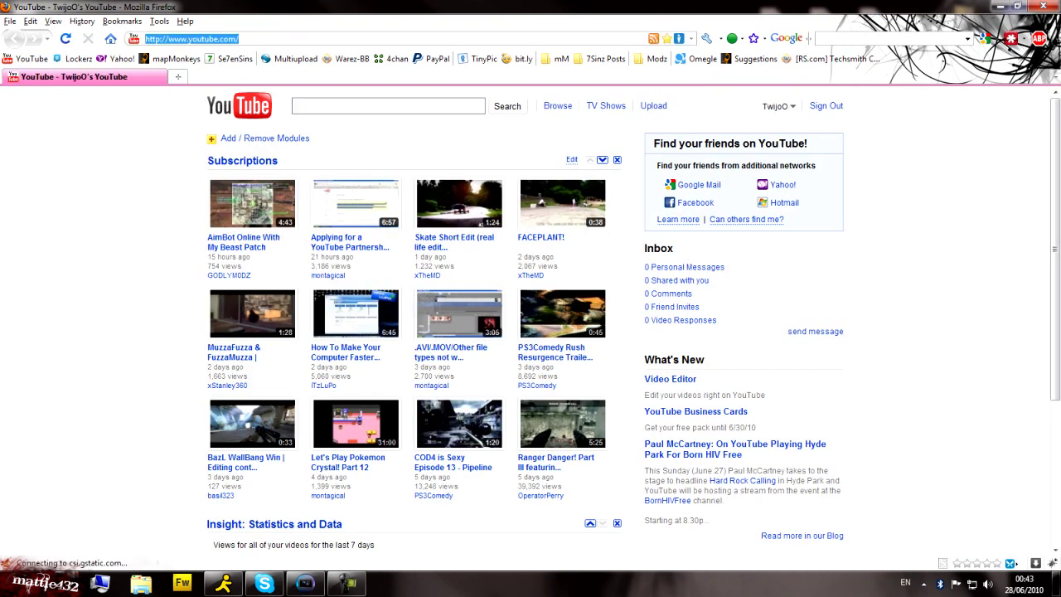
text(192.168.1.254)
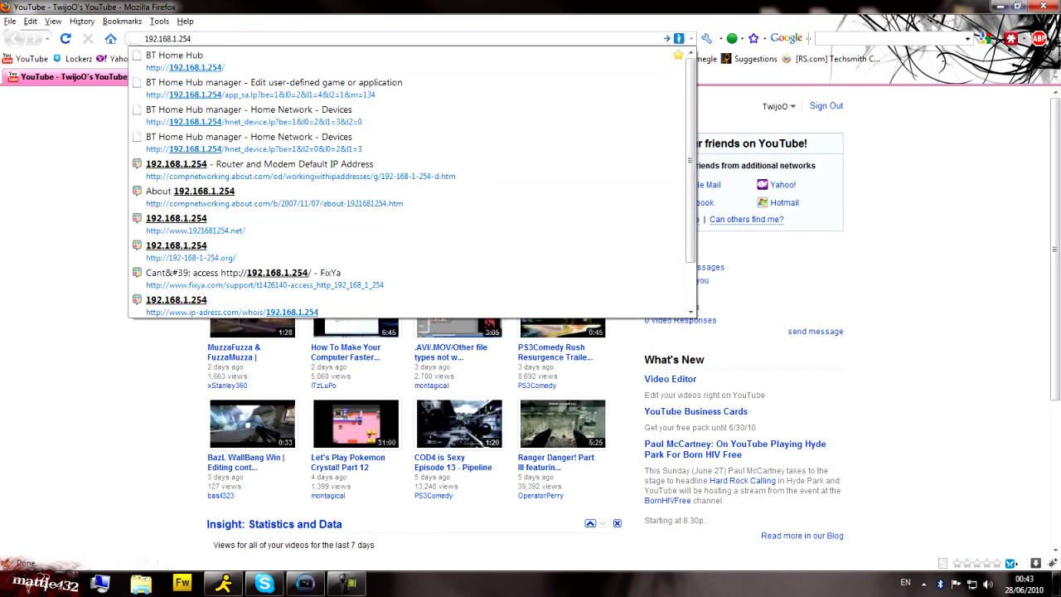
key(Return)
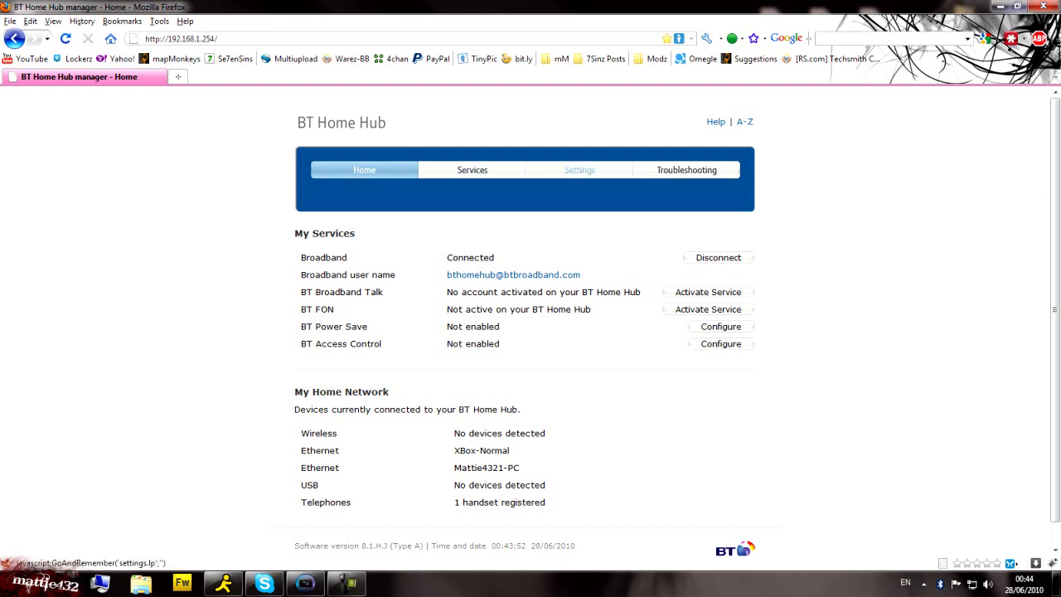
- Open the XBox-Normal device page from the Home Network section of the hub's advanced settings
click(579, 170)
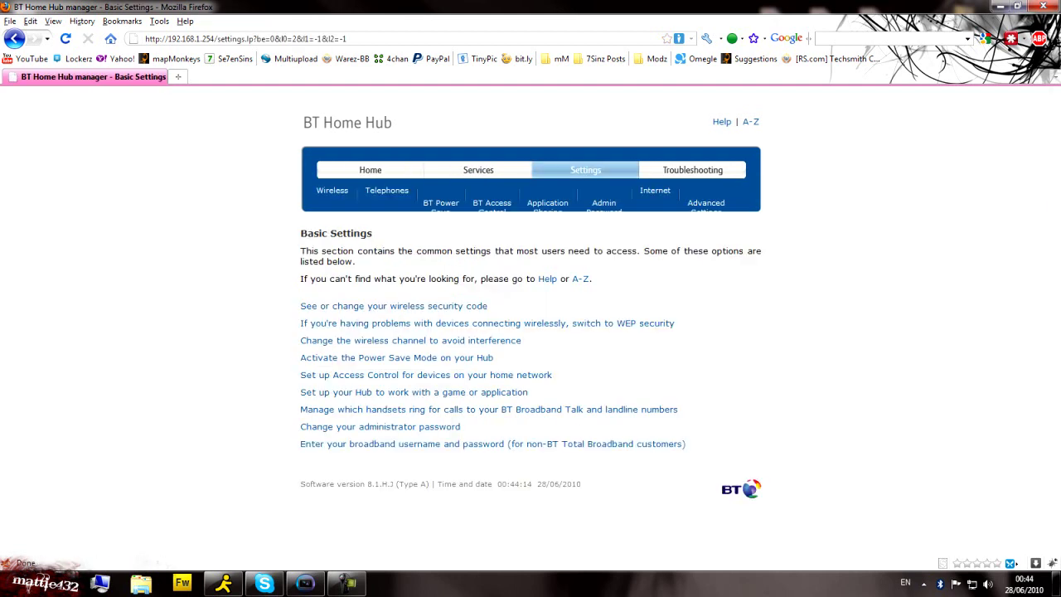
click(705, 203)
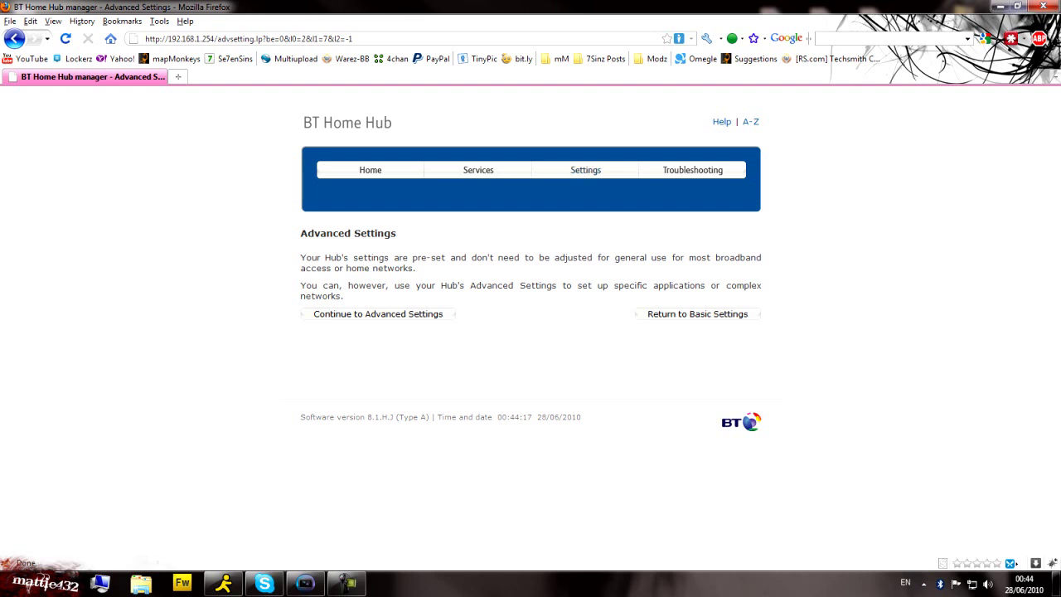
click(378, 313)
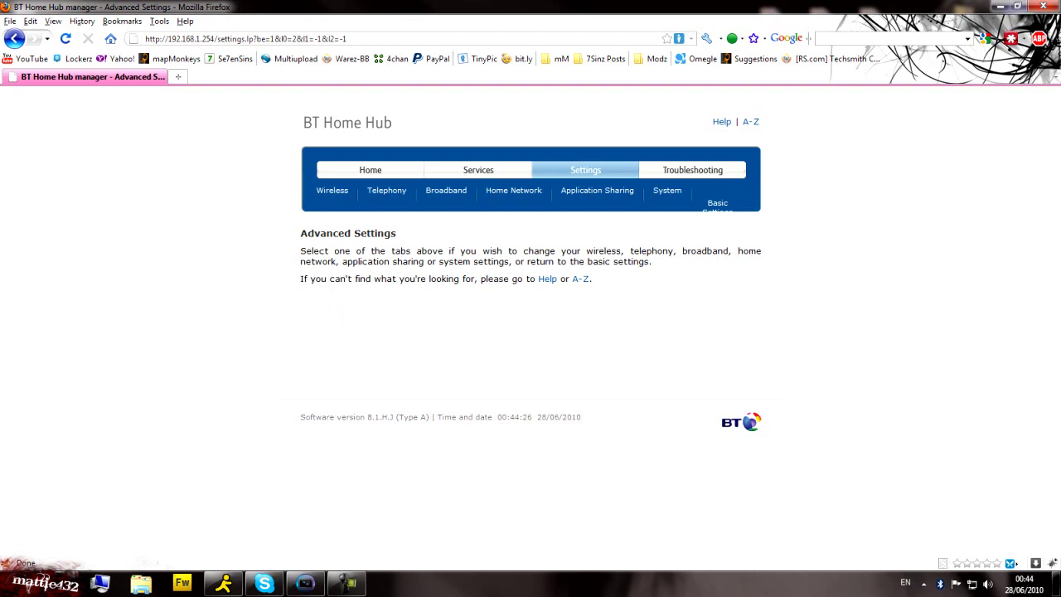
click(514, 190)
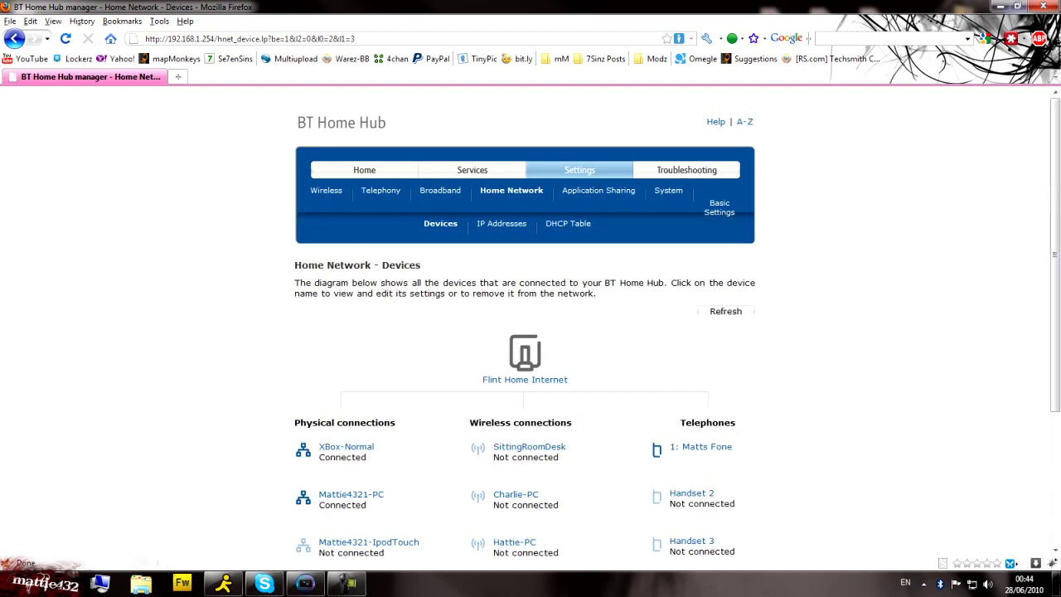
scroll(912, 229, down, 3)
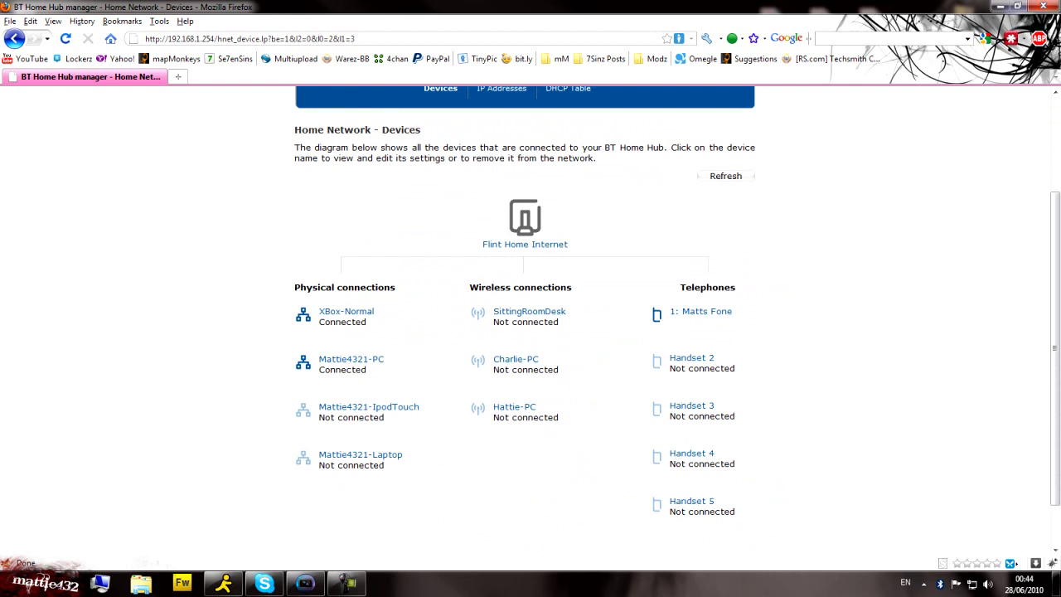
click(346, 311)
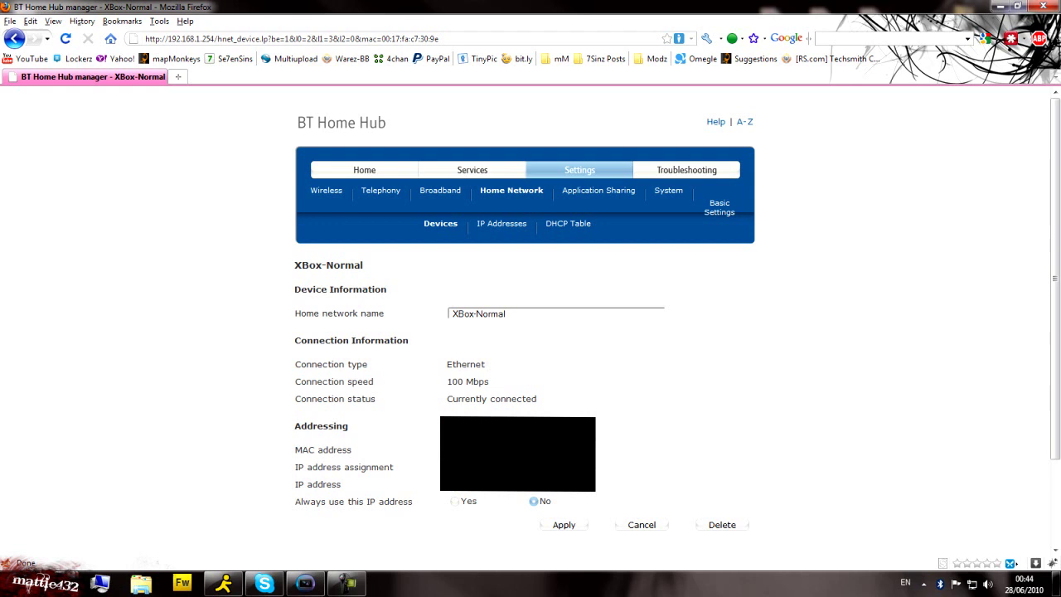
- Set XBox-Normal to always use its current IP address and apply the change
drag(295, 313, 447, 312)
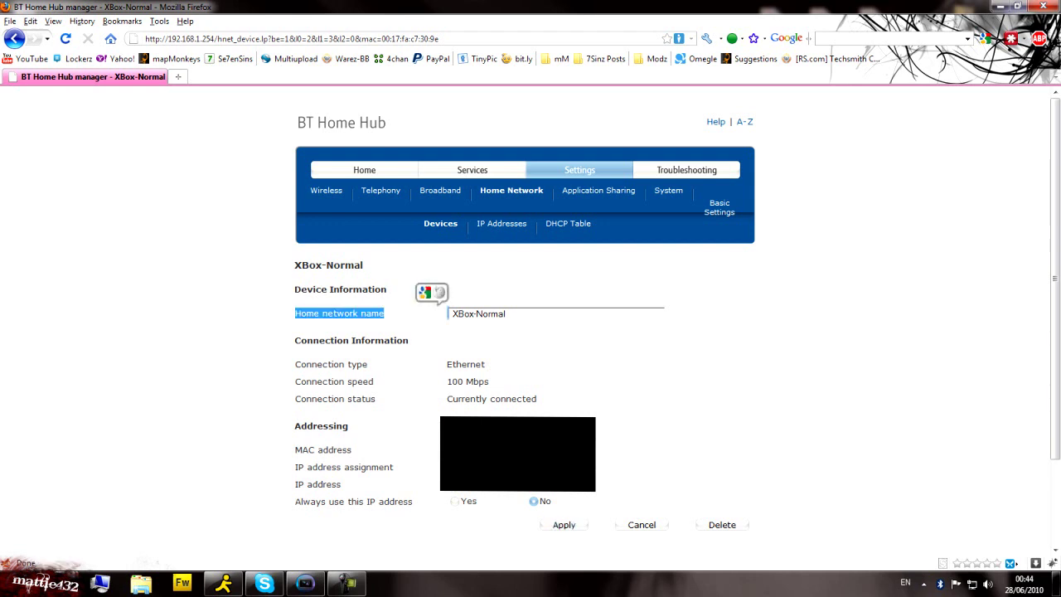
scroll(530, 331, down, 3)
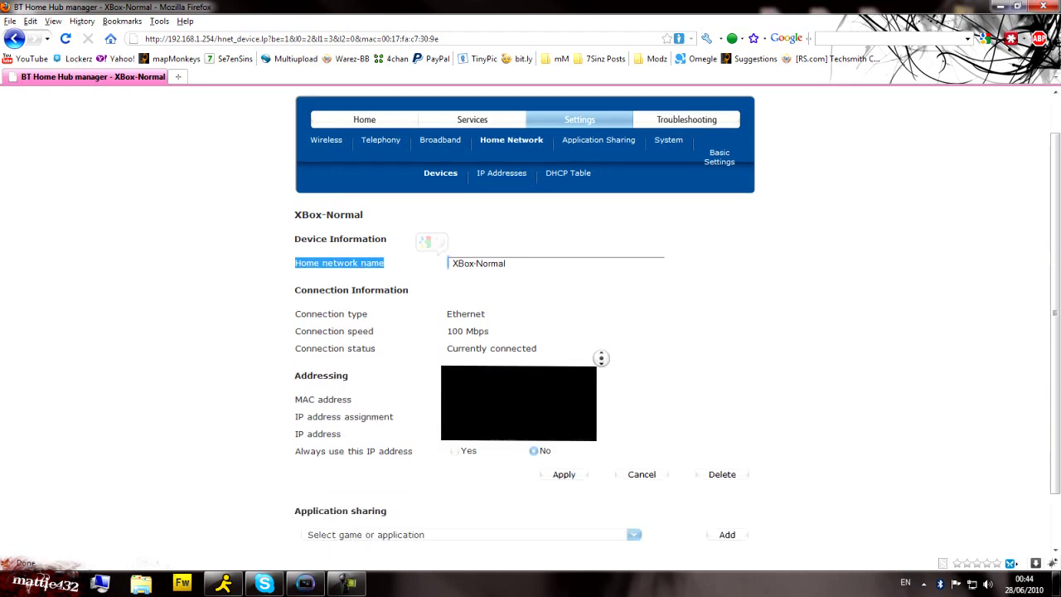
drag(295, 395, 389, 395)
click(455, 396)
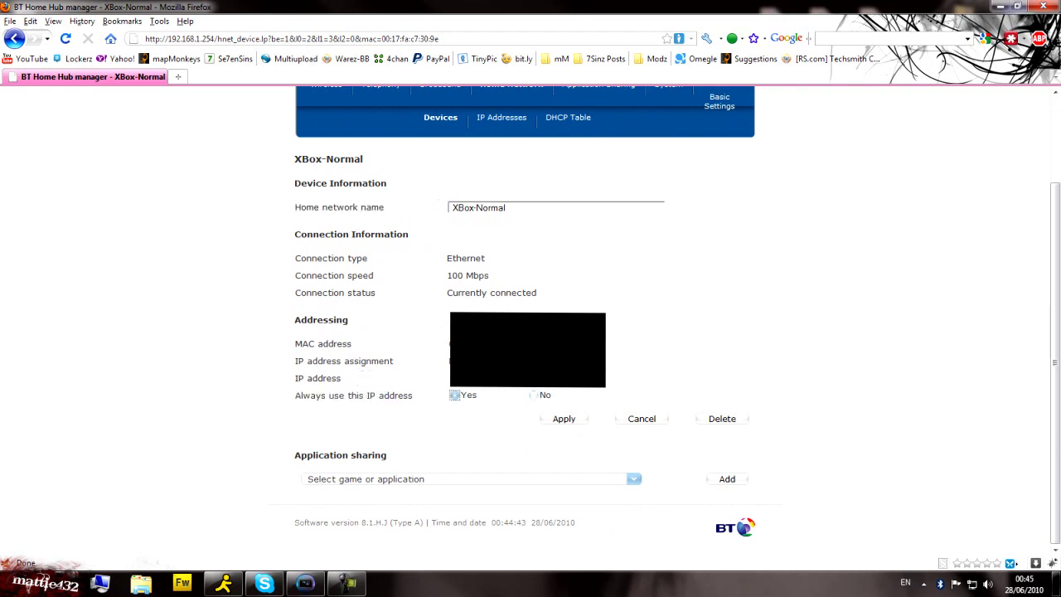
click(563, 419)
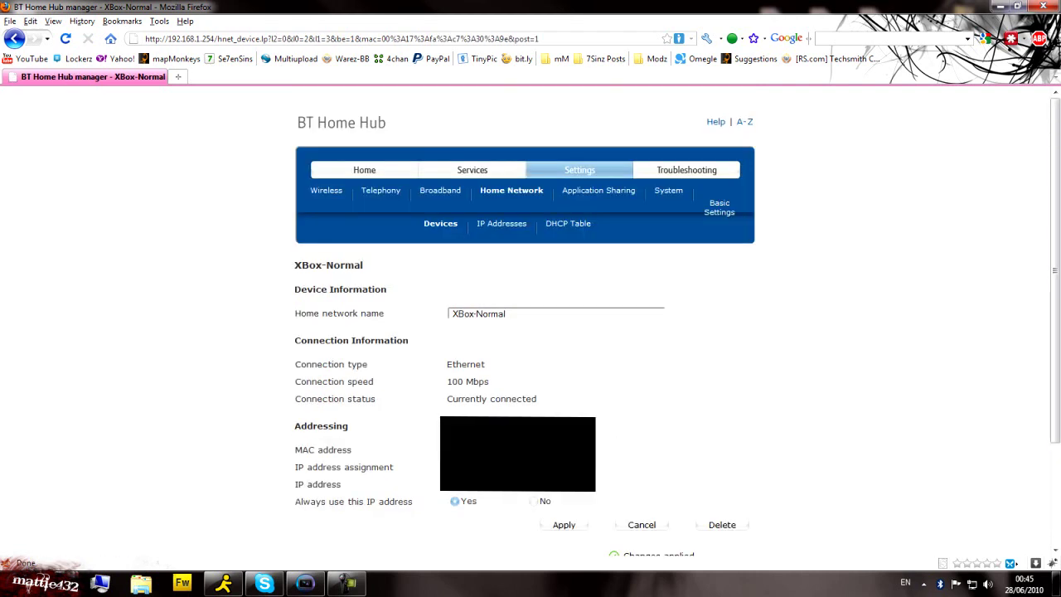
scroll(855, 346, down, 3)
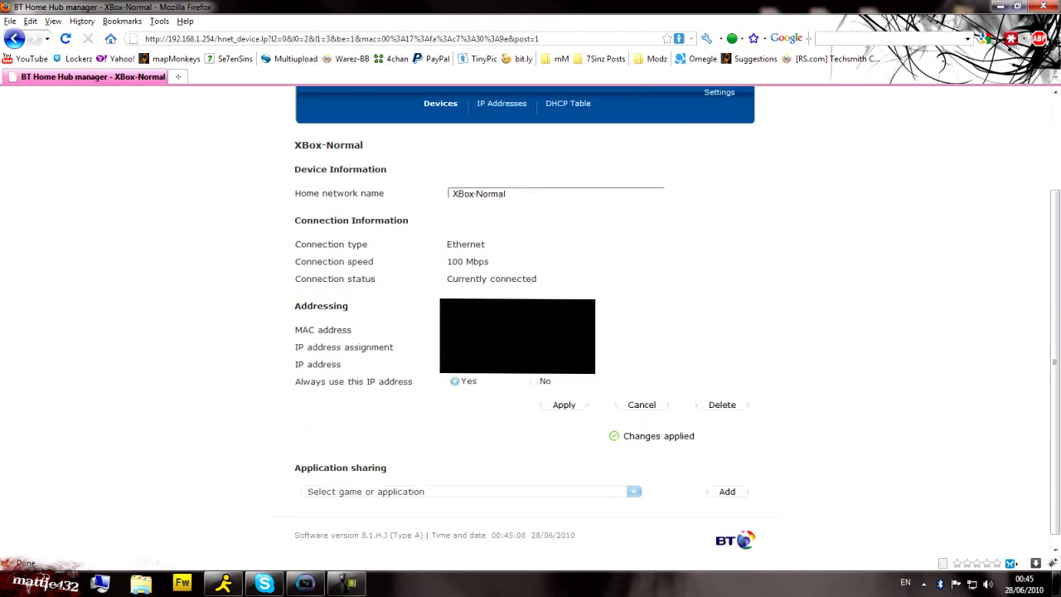
scroll(530, 332, up, 3)
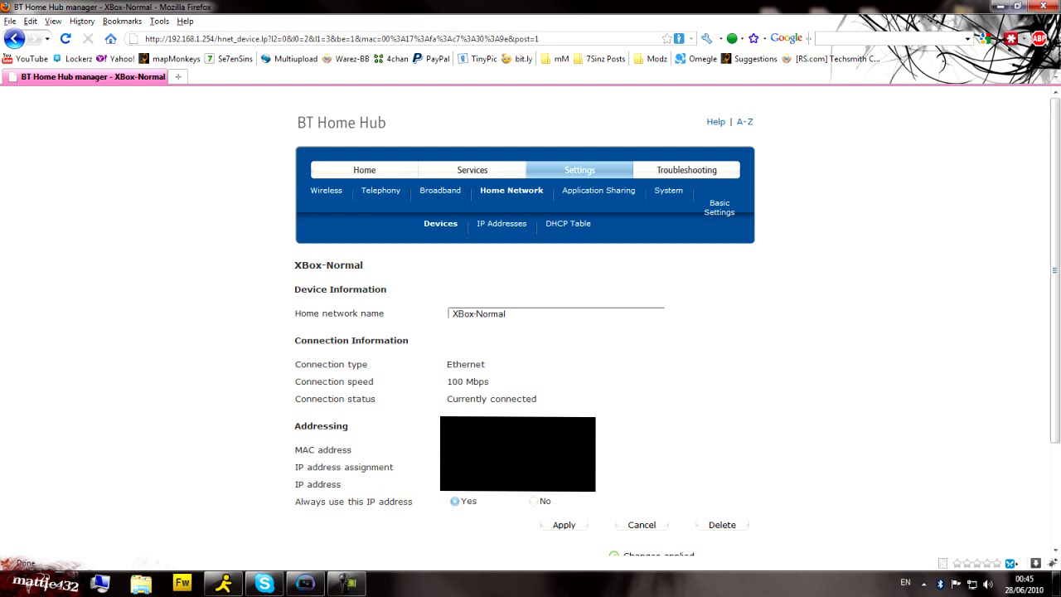
- Start a new user-defined application under Application Sharing, named "Xbox Port Forward", without copying an existing game or application
click(598, 190)
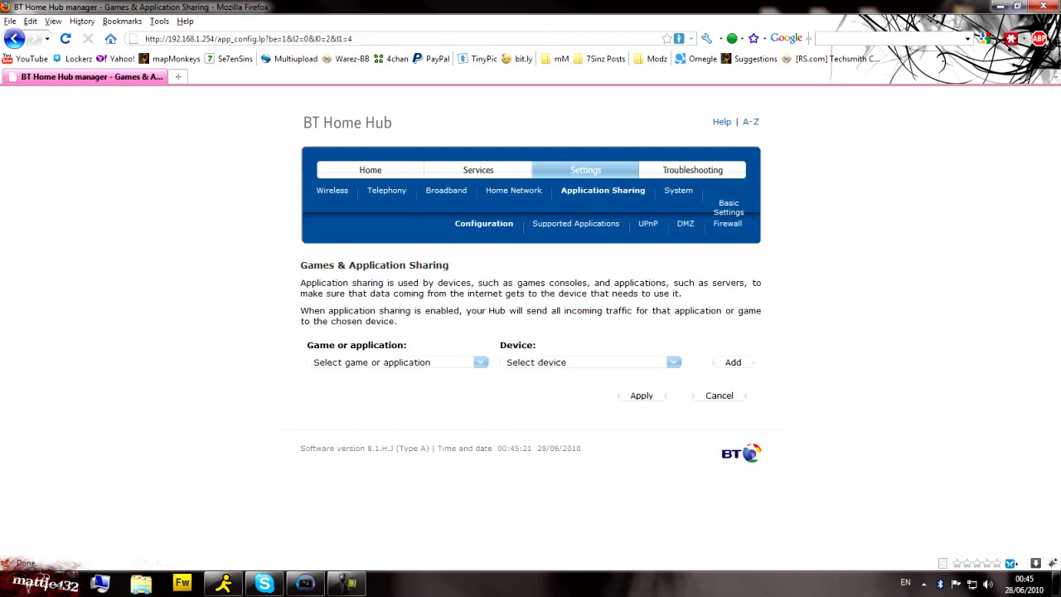
click(575, 223)
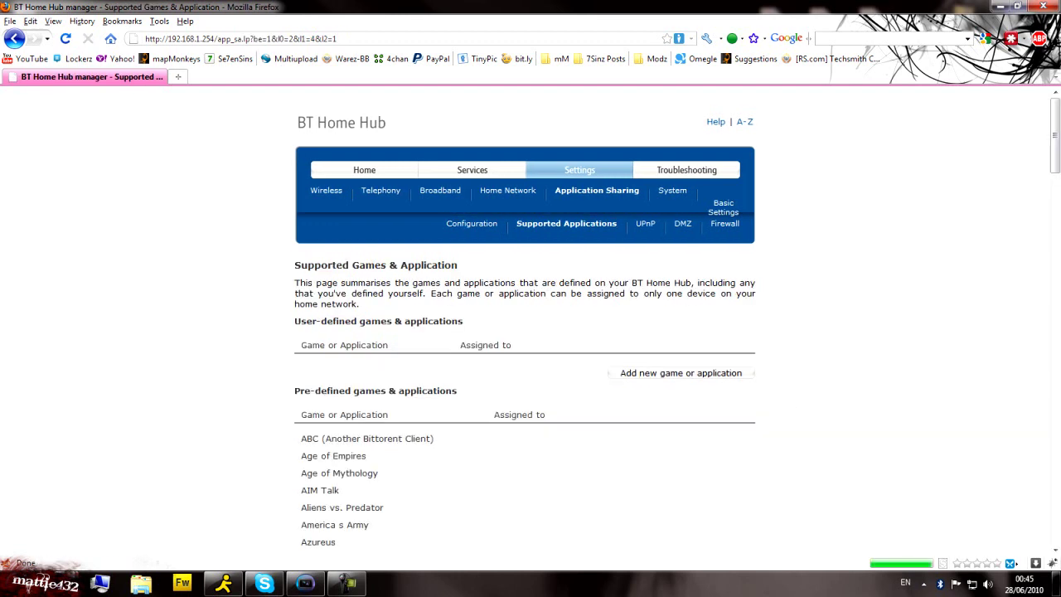
click(680, 372)
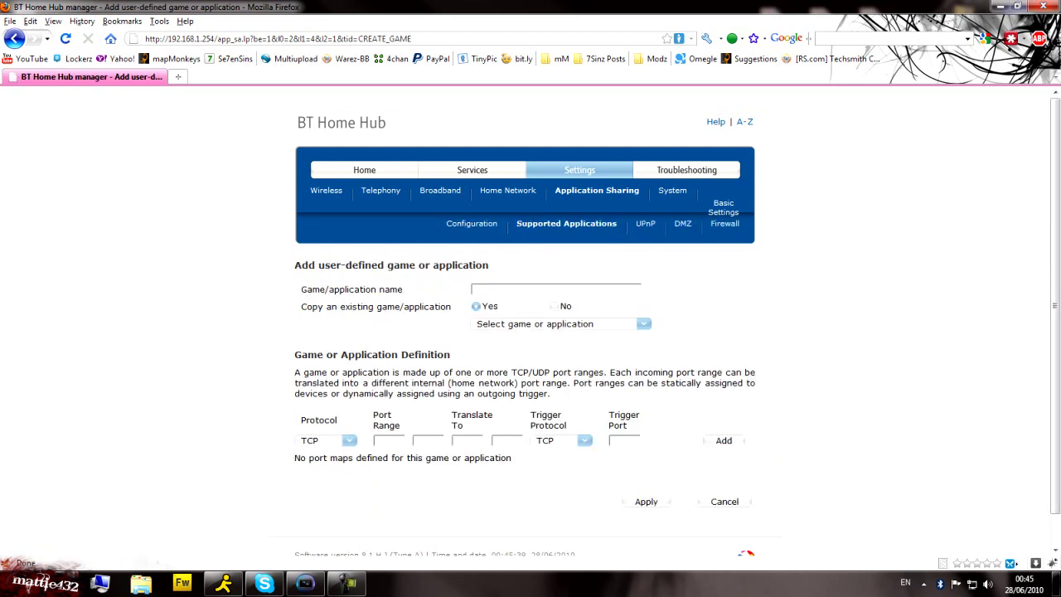
click(554, 306)
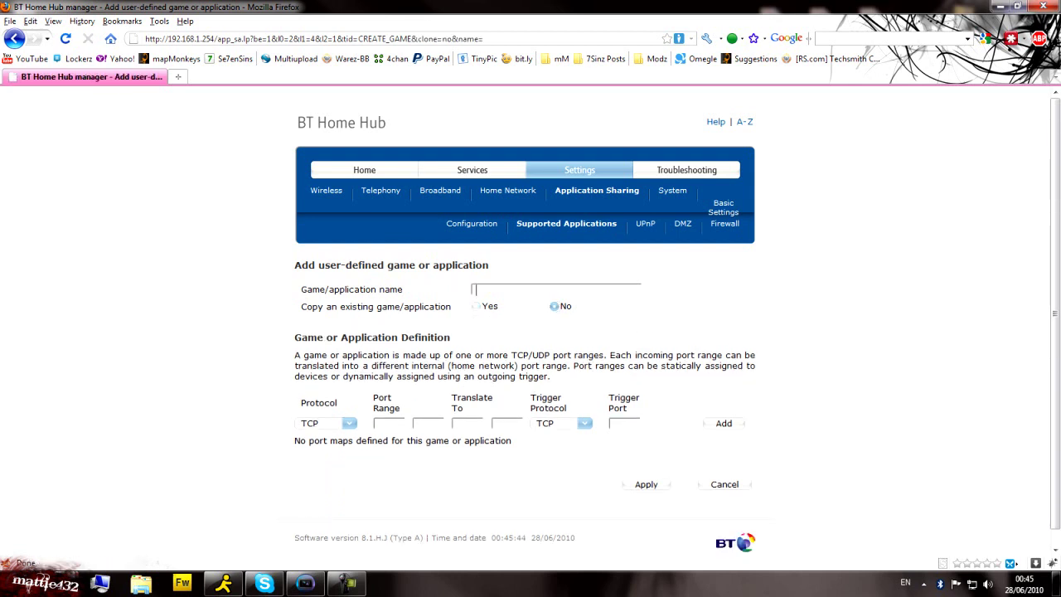
text(Xbox Port Forward)
middle_click(269, 332)
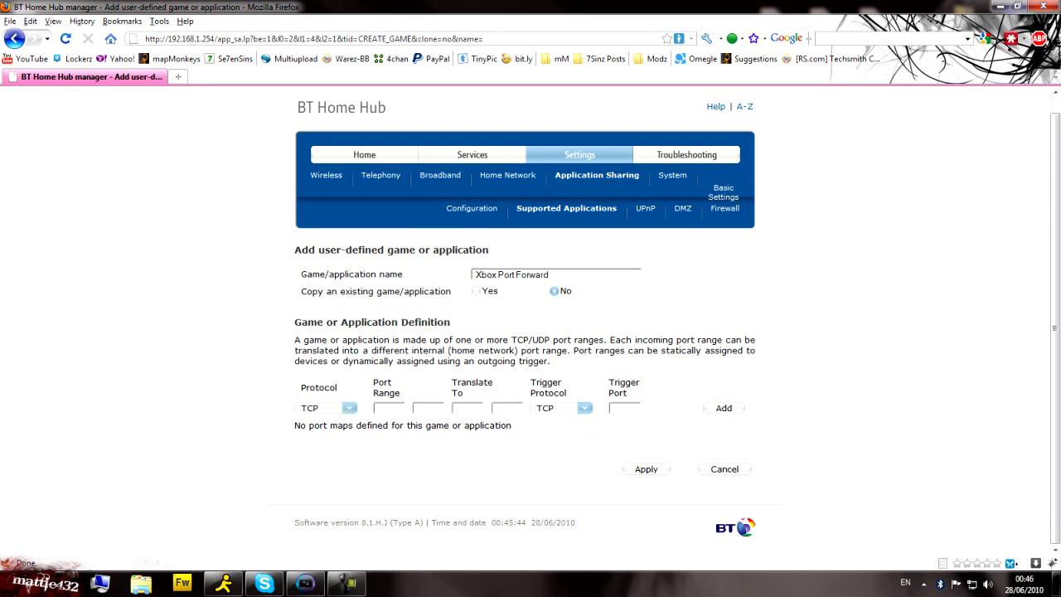
- Add a TCP port map with port range 53-53 translated to 53-53
click(379, 408)
text(5353)
click(417, 408)
drag(397, 408, 388, 408)
key(BackSpace)
text(53)
click(465, 408)
text(5353)
click(723, 407)
drag(295, 441, 540, 442)
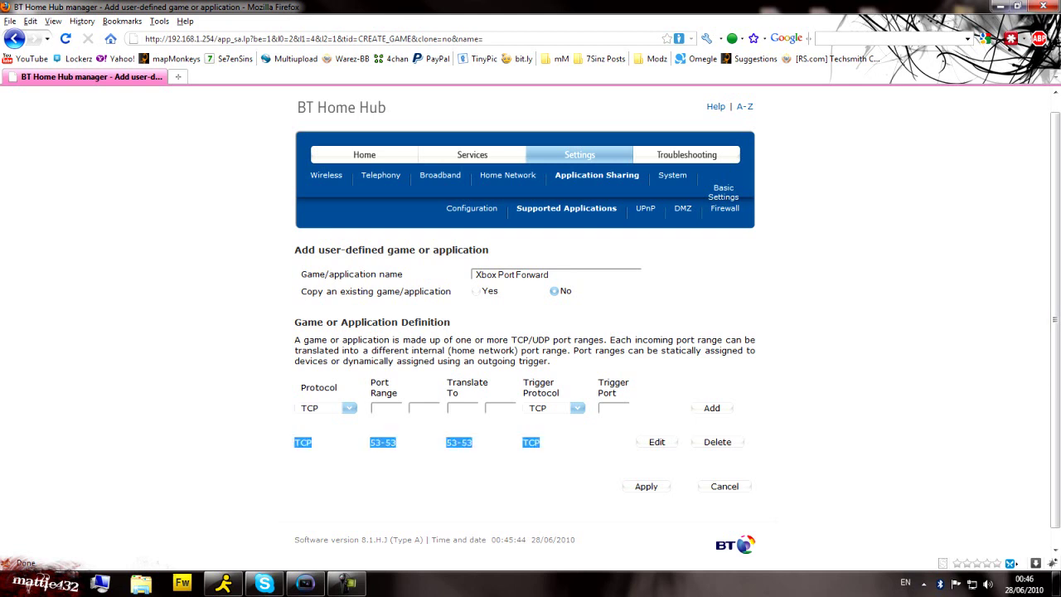
click(522, 441)
- Add a TCP port map with port range 80-80 translated to 80-80
click(376, 408)
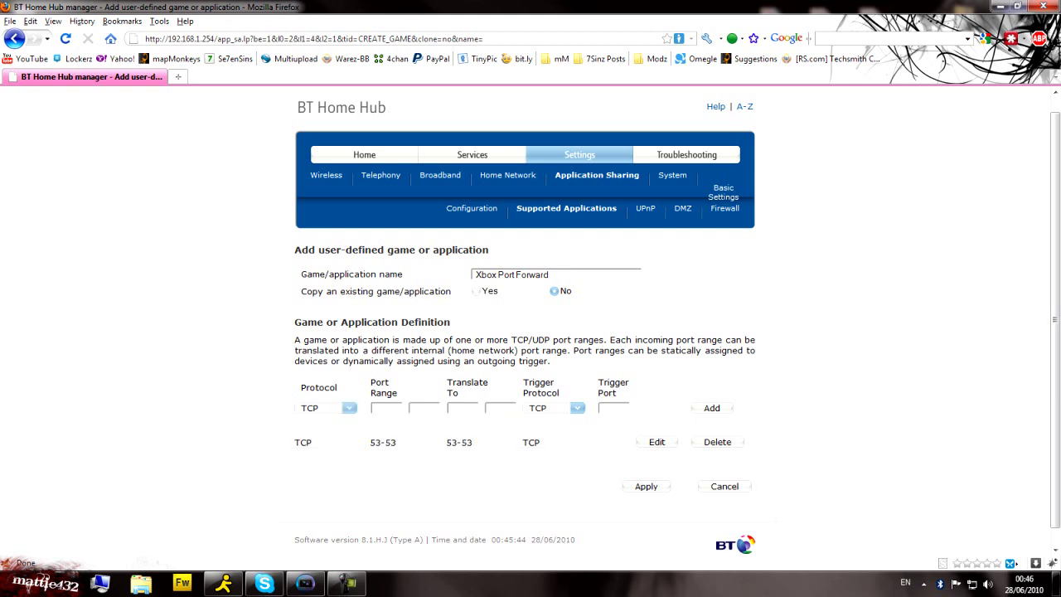
text(80)
key(Tab)
text(80)
key(Tab)
text(80)
key(Tab)
text(80)
key(Tab)
key(Tab)
key(Tab)
key(Return)
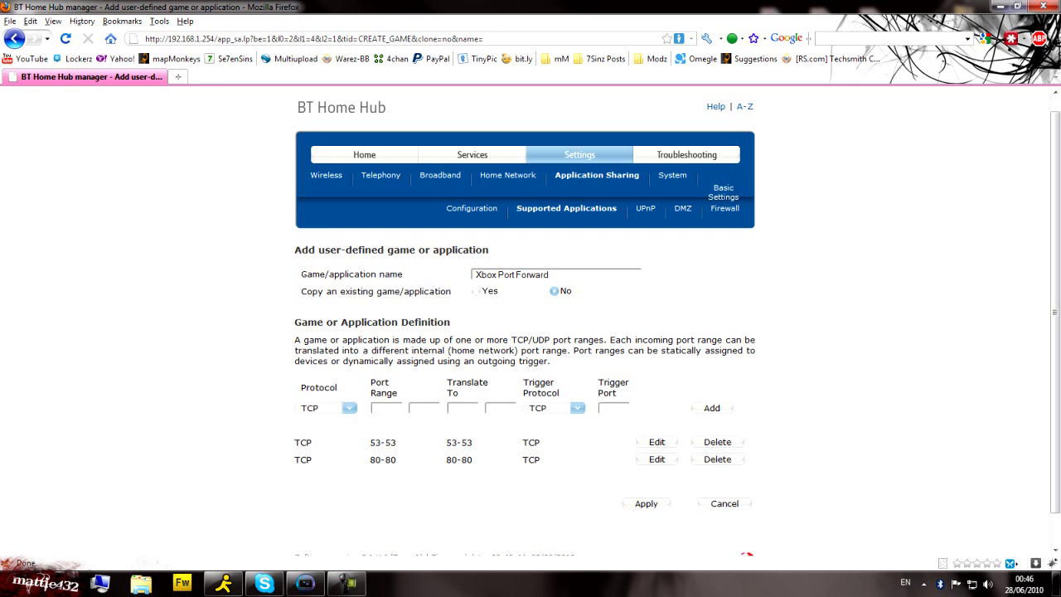
- Add a TCP port map with port range 3074-3074 translated to 3074-3074
text(3074)
drag(396, 408, 349, 408)
key(ctrl+c)
key(Tab)
key(ctrl+v)
key(Tab)
key(ctrl+v)
key(Tab)
key(ctrl+v)
click(711, 408)
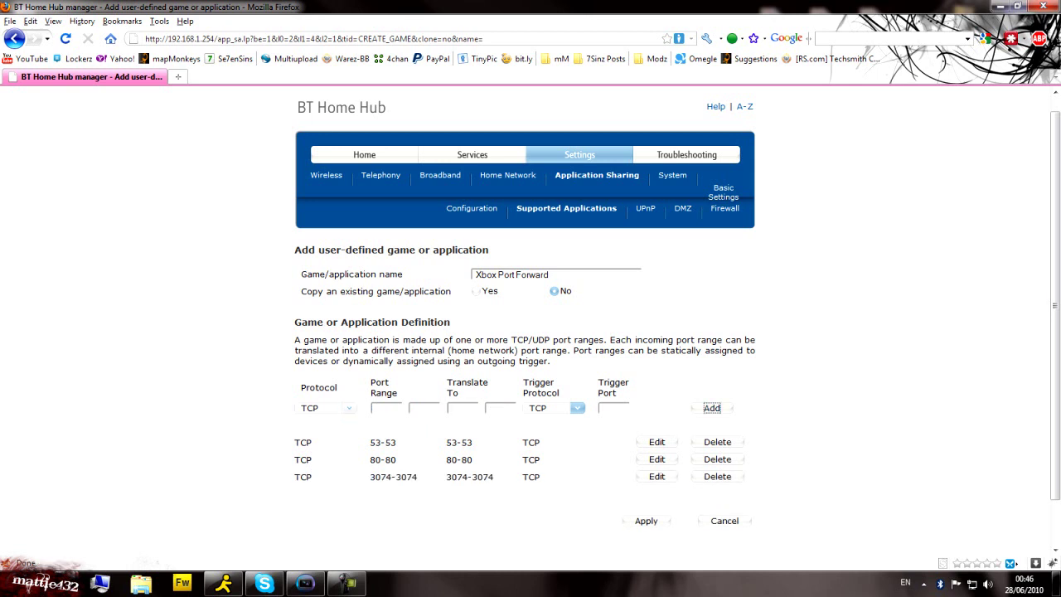
- Add a UDP port map with port range 53-53 translated to 53-53
click(349, 408)
click(310, 435)
text(53)
key(Tab)
text(53)
key(Tab)
text(53)
key(Tab)
text(53)
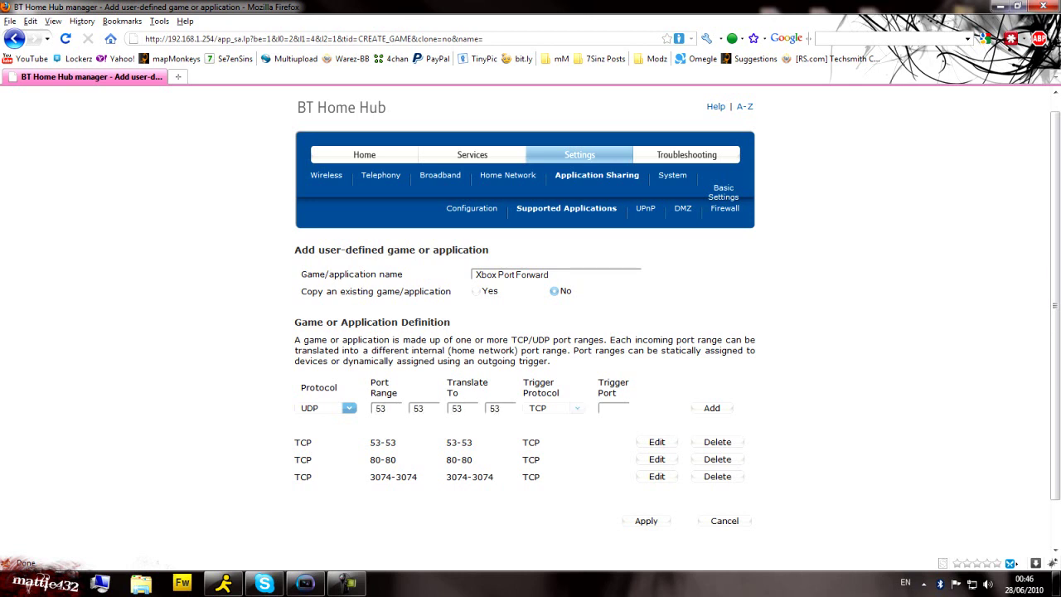
click(712, 408)
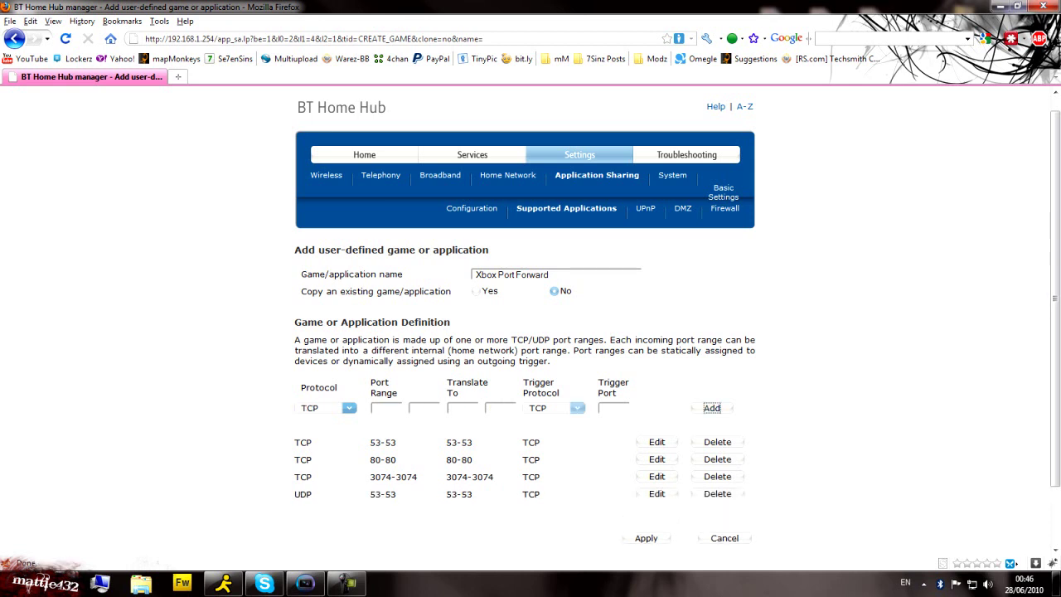
- Add a UDP port map with port range 3074-3074 translated to 3074-3074
click(327, 408)
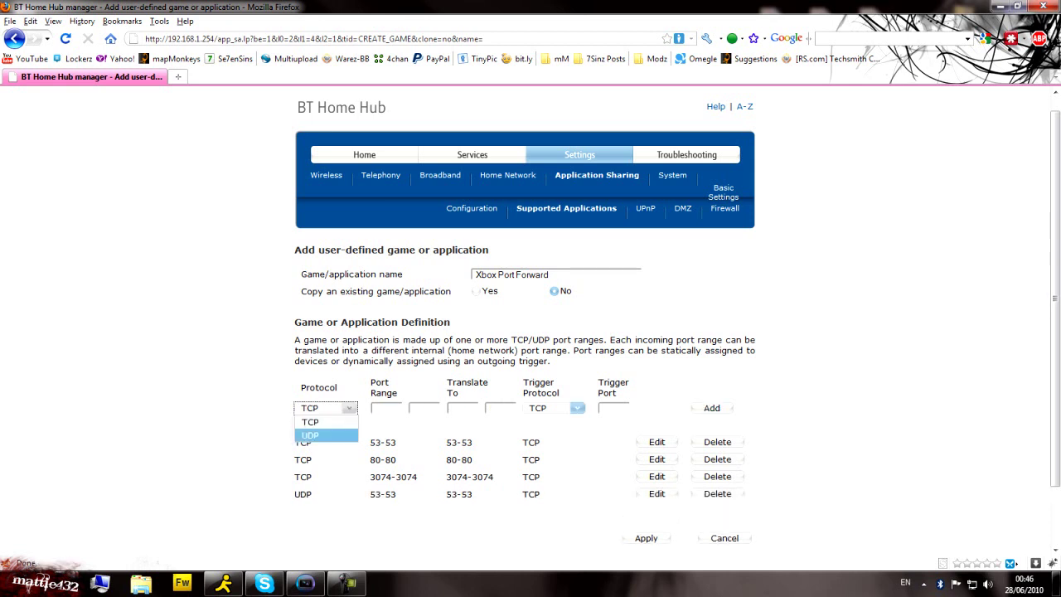
click(310, 435)
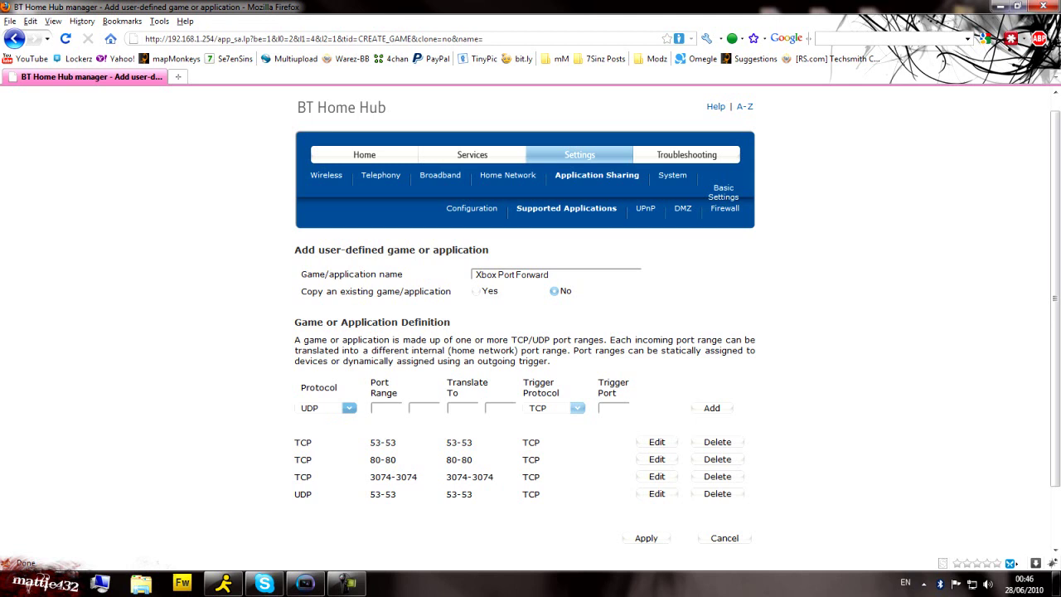
text(30743074)
key(Tab)
text(30743074)
key(Tab)
key(Tab)
key(Tab)
key(Return)
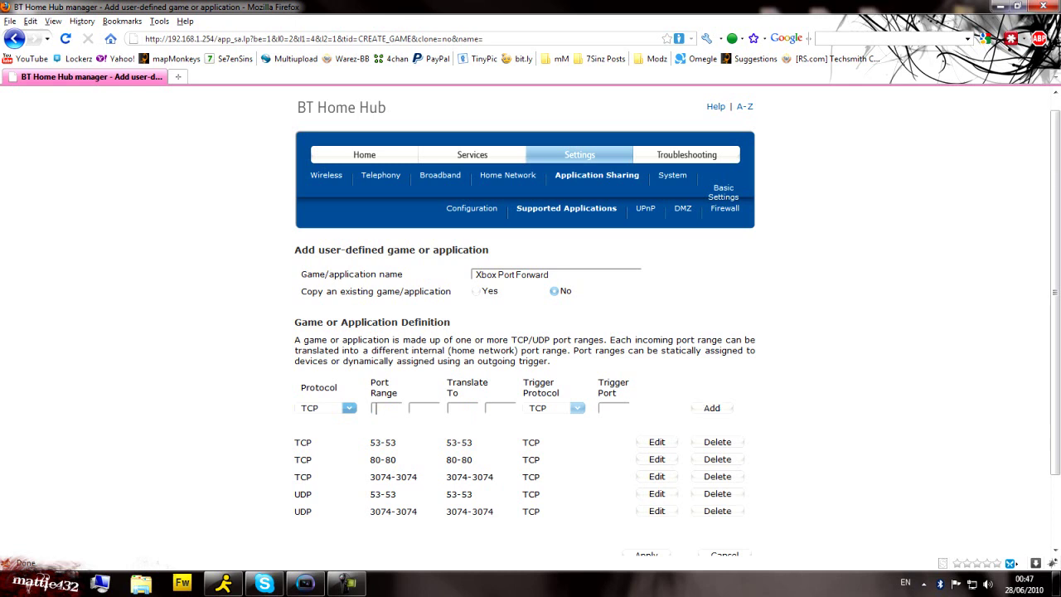
- Add a UDP port map with port range 88-88 translated to 88-88 and review the UDP entries
click(327, 408)
click(319, 433)
text(888888)
key(Tab)
text(88)
click(711, 408)
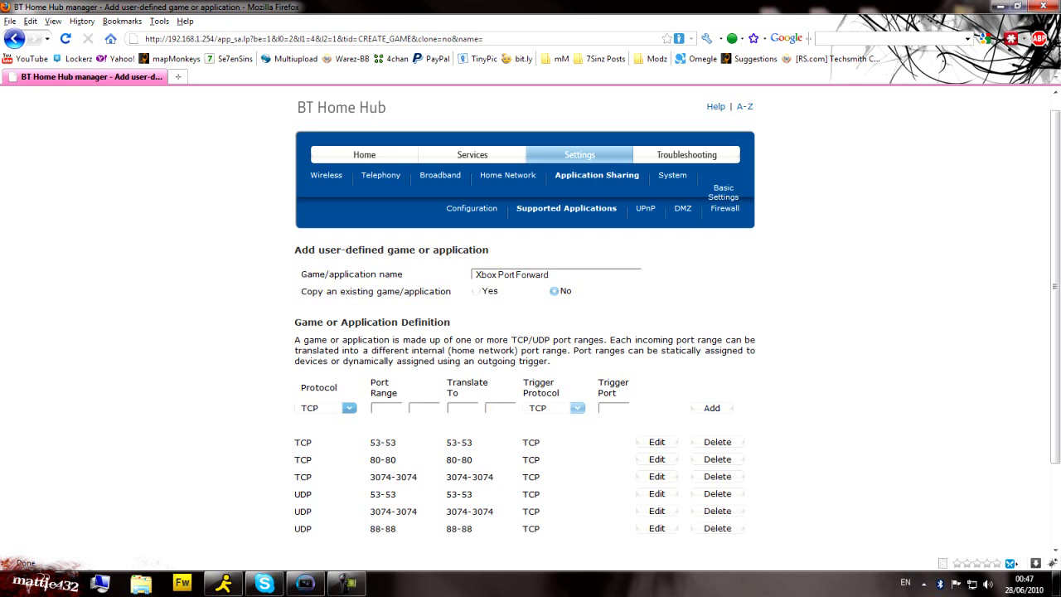
scroll(711, 373, down, 3)
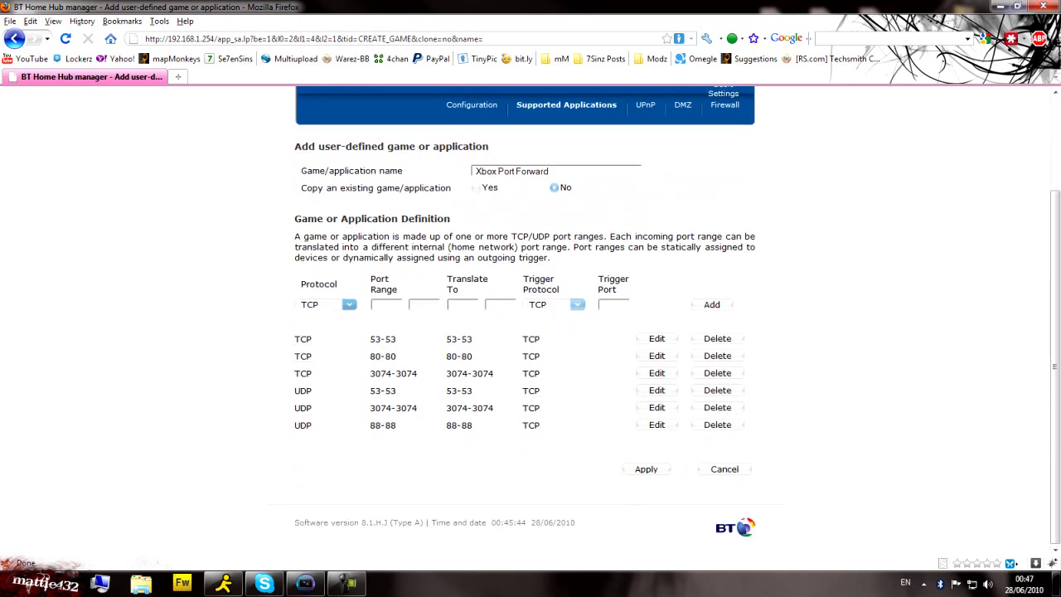
drag(295, 390, 535, 425)
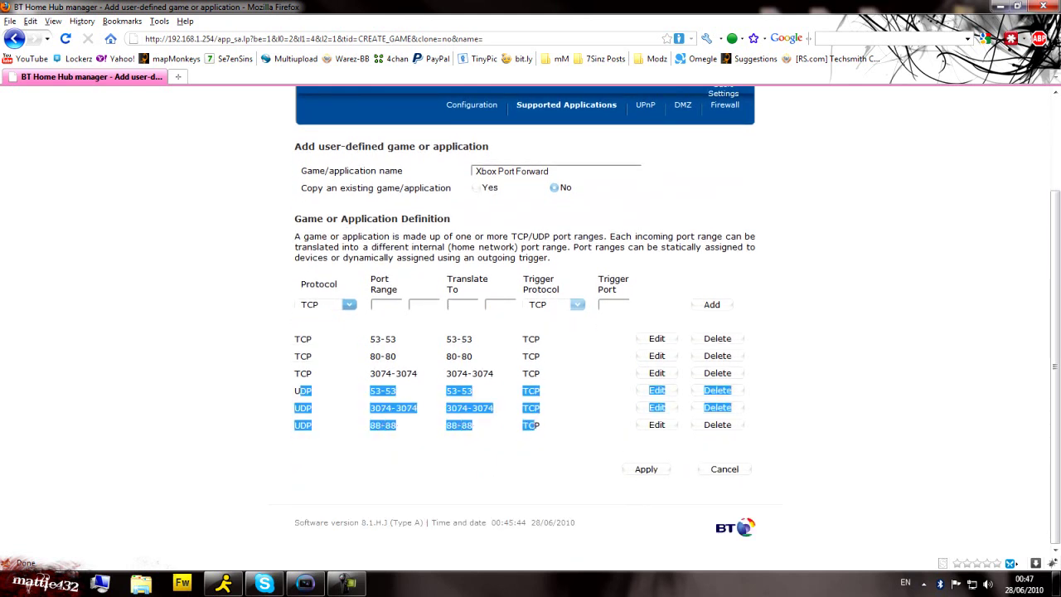
- Apply the Xbox Port Forward definition and check its entry among the user-defined games and applications
click(535, 425)
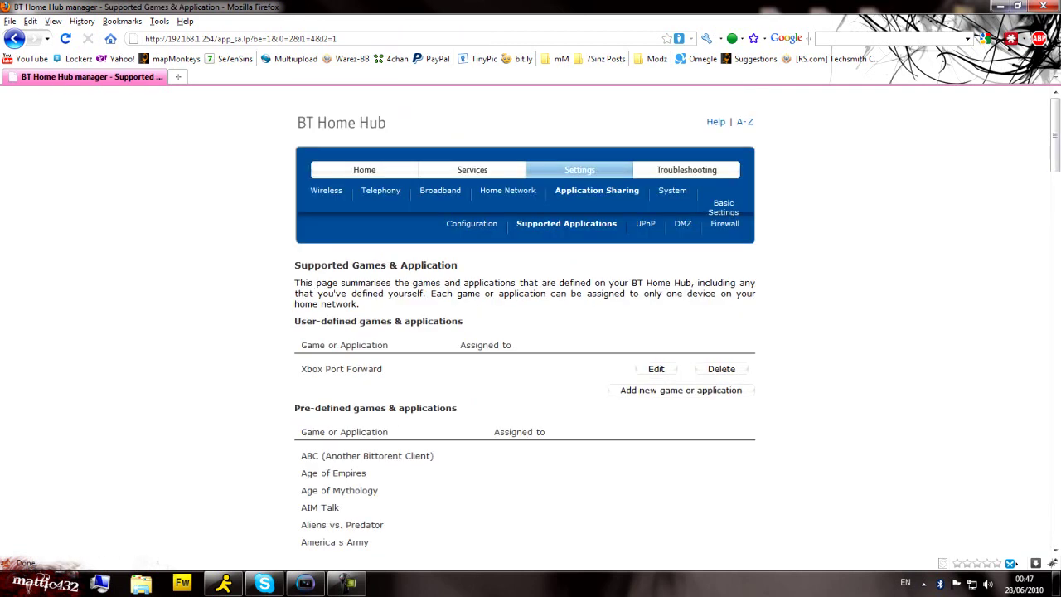
drag(382, 369, 301, 369)
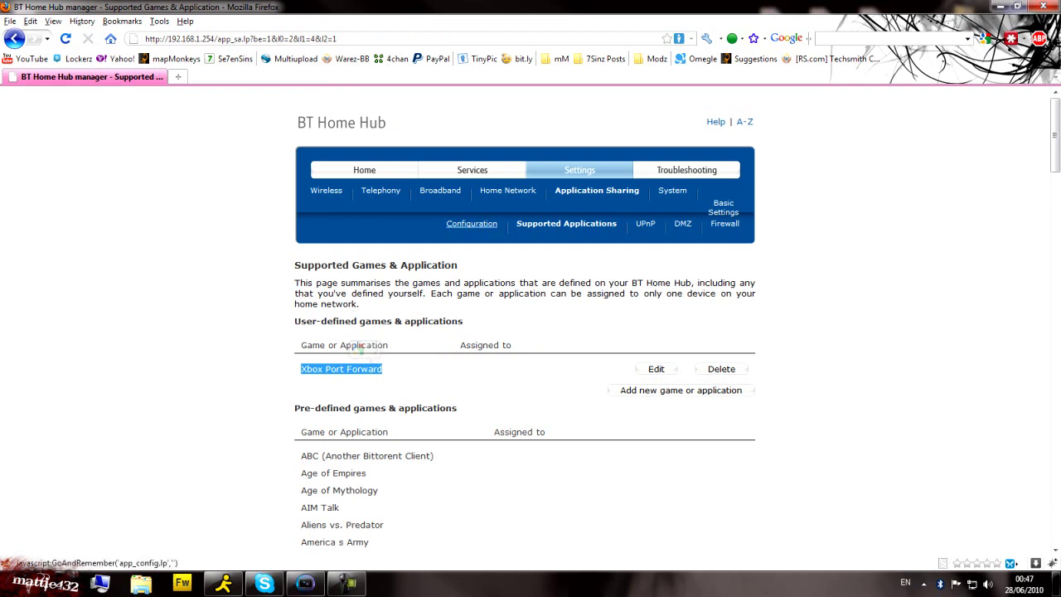
- Open the application sharing configuration and choose Xbox Port Forward as the game or application
click(471, 223)
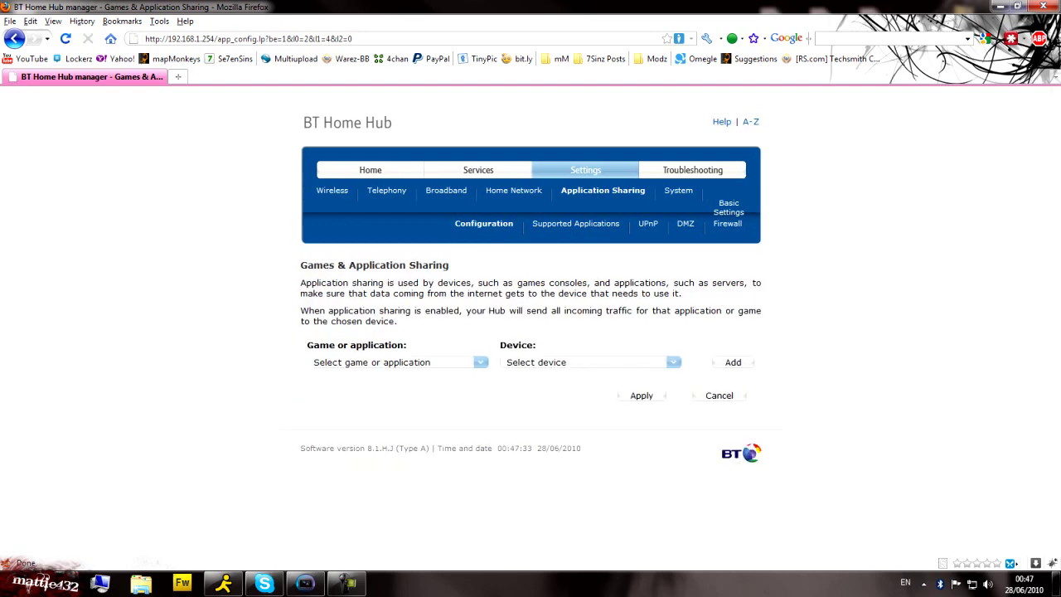
click(389, 362)
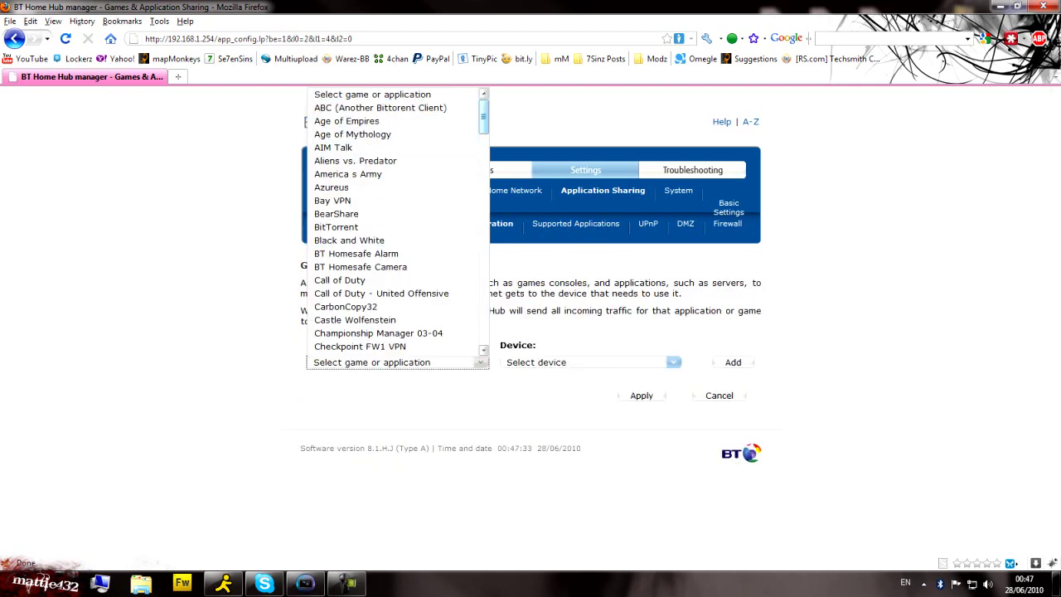
key(End)
key(Return)
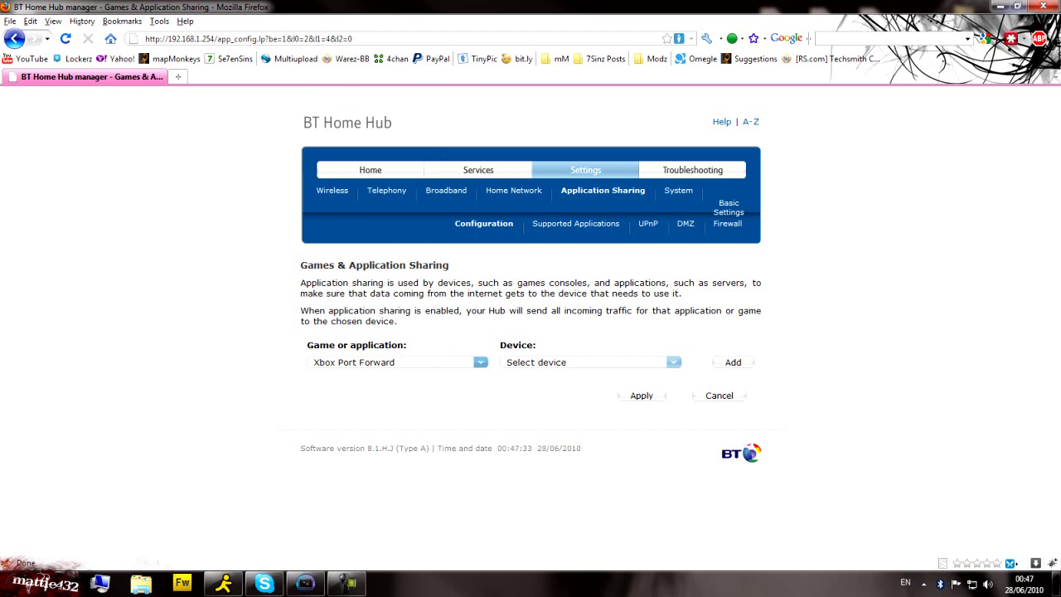
- Set the device for Xbox Port Forward to User Defined to bring up the Device IP Address entry
click(672, 362)
key(Down)
key(Down)
key(Down)
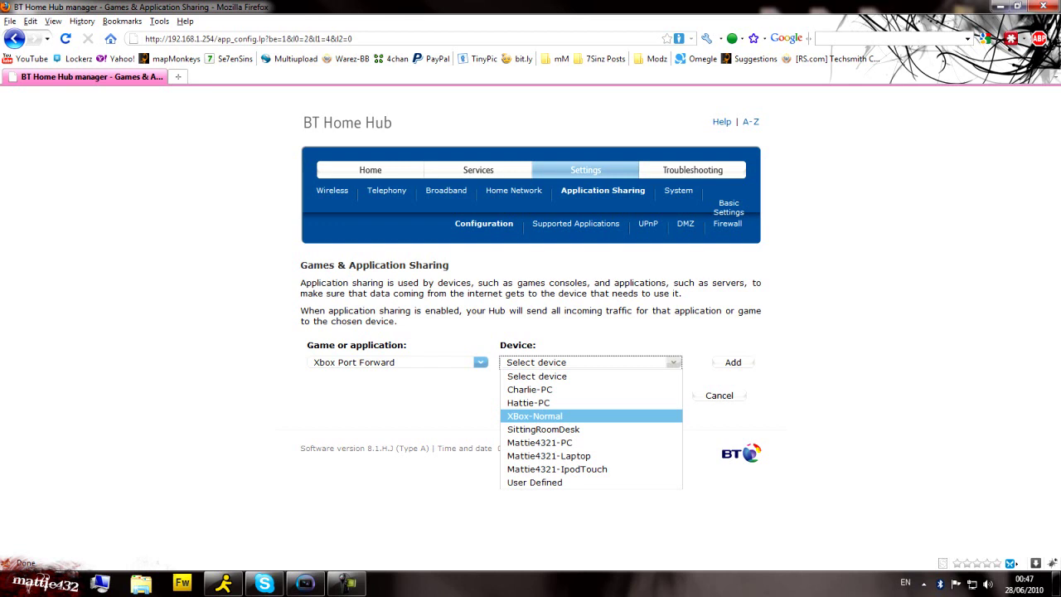
key(End)
key(Return)
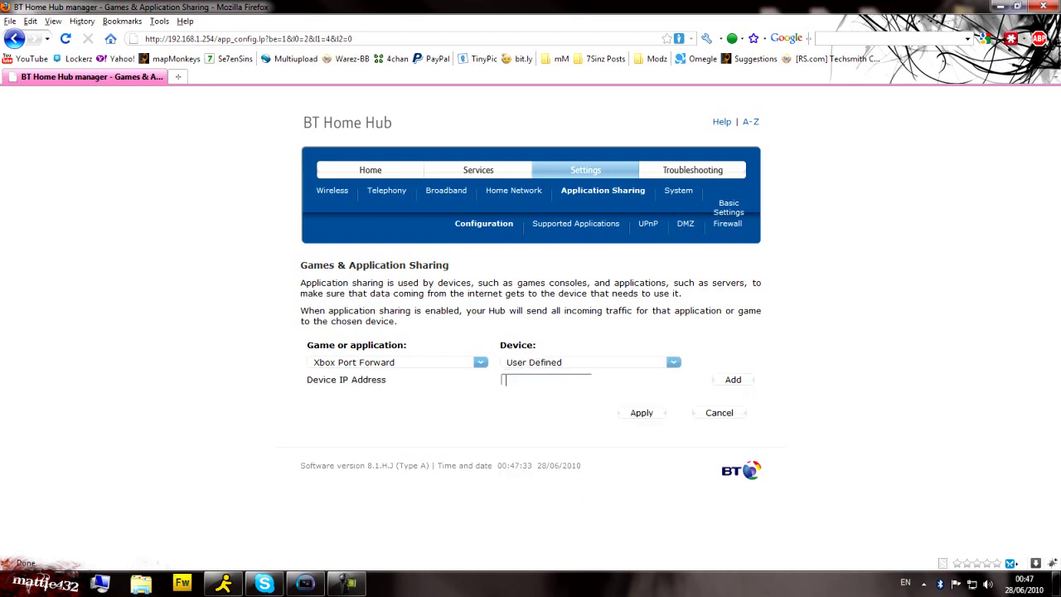
- Assign Xbox Port Forward to the device XBox-Normal and apply the application sharing settings
click(590, 362)
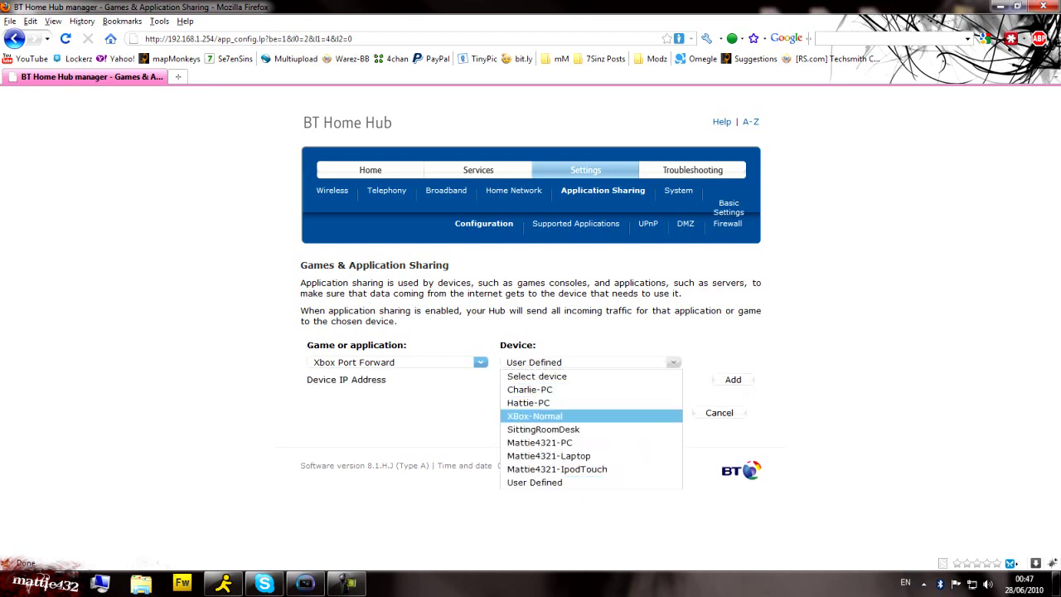
key(Return)
key(Tab)
key(Return)
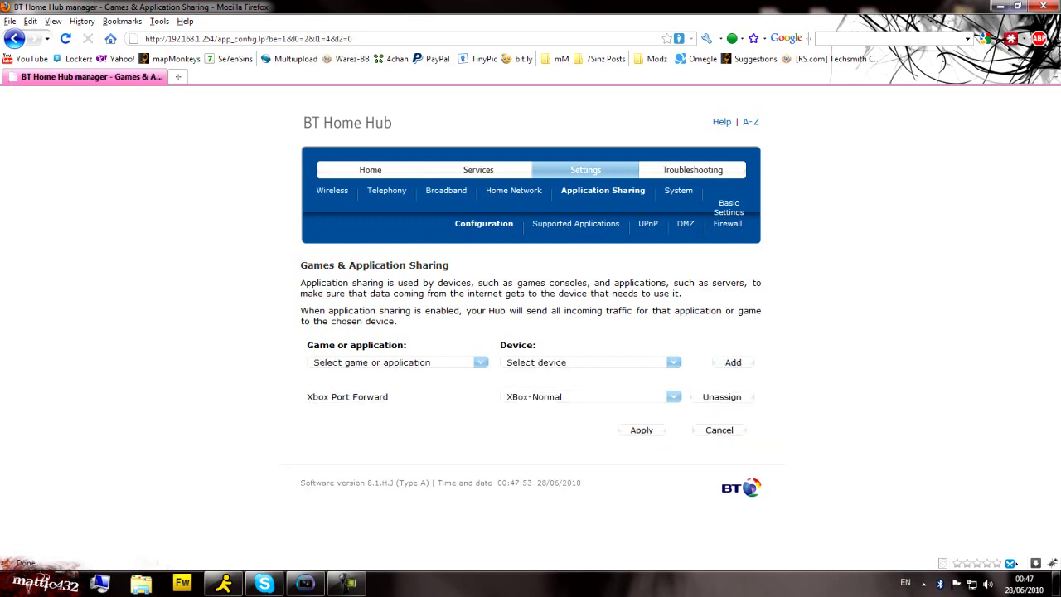
click(641, 429)
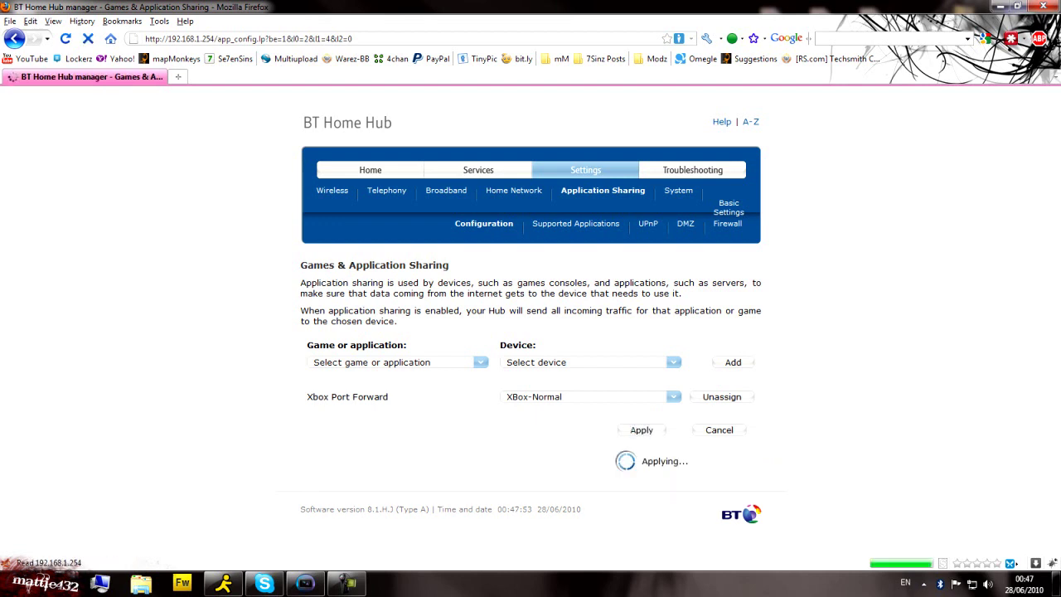
drag(613, 461, 695, 461)
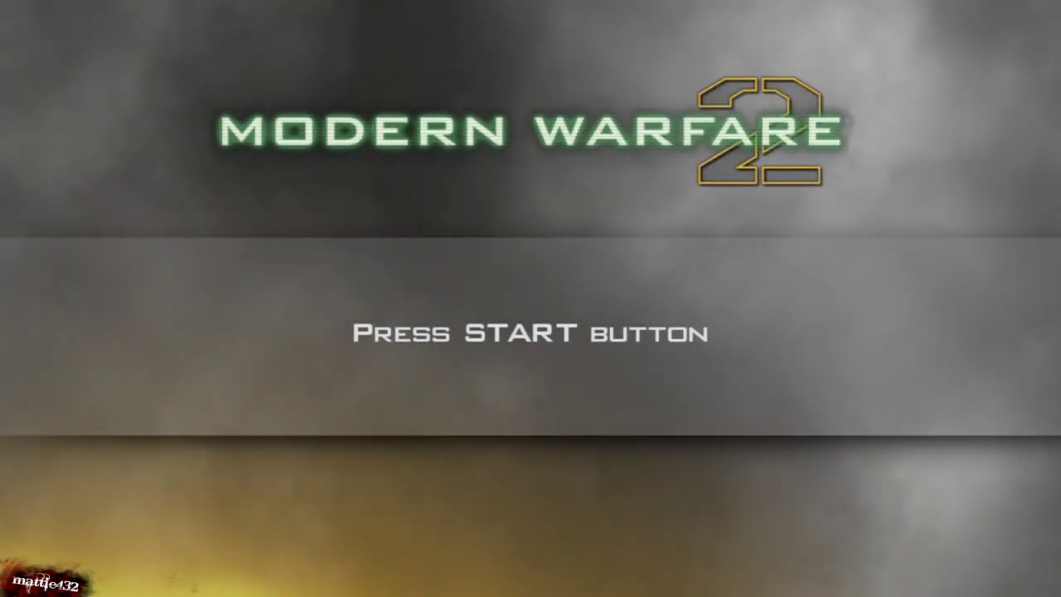
- Switch to Modern Warfare 2 on the Xbox 360 and sign in to the player's profile with its pass code
key(Return)
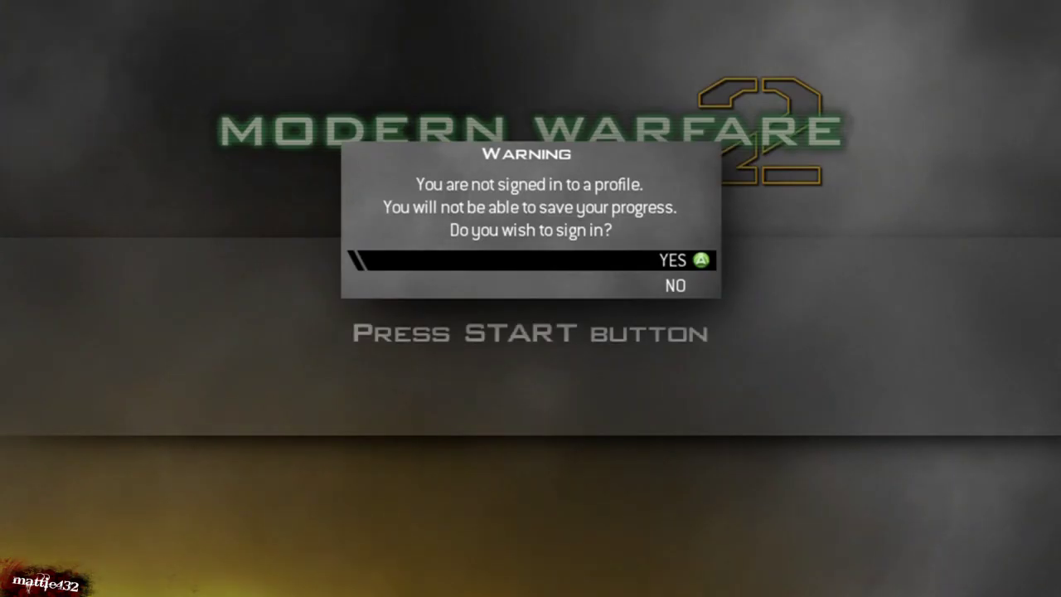
key(Return)
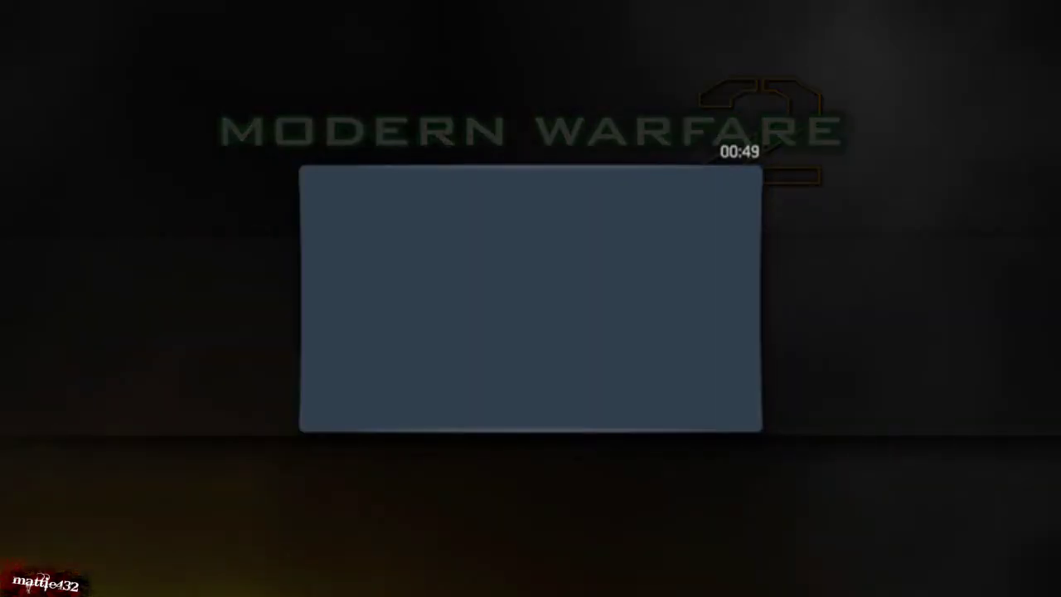
key(Return)
text(*)
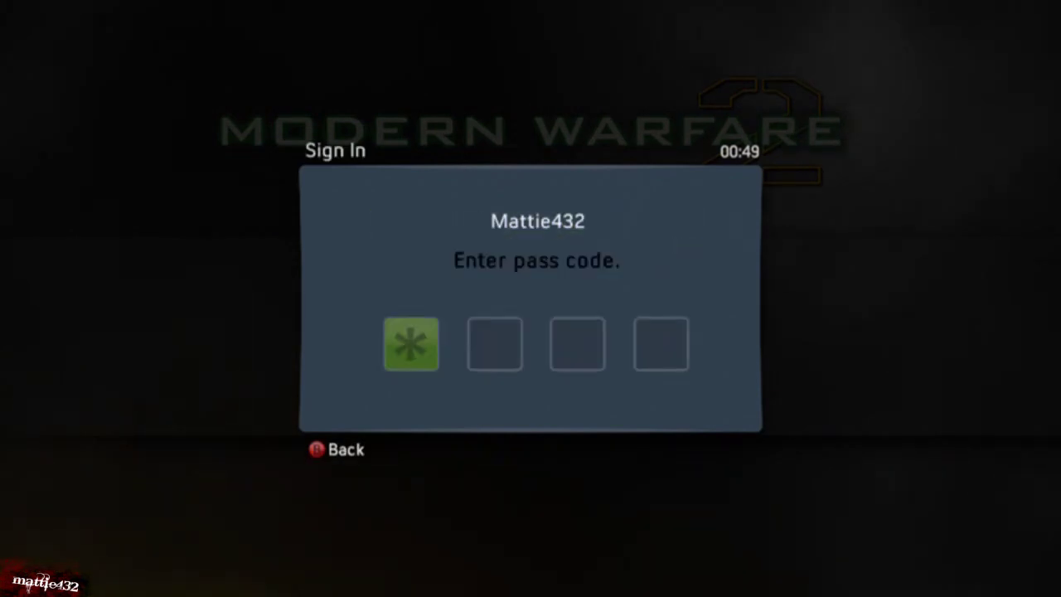
text(***)
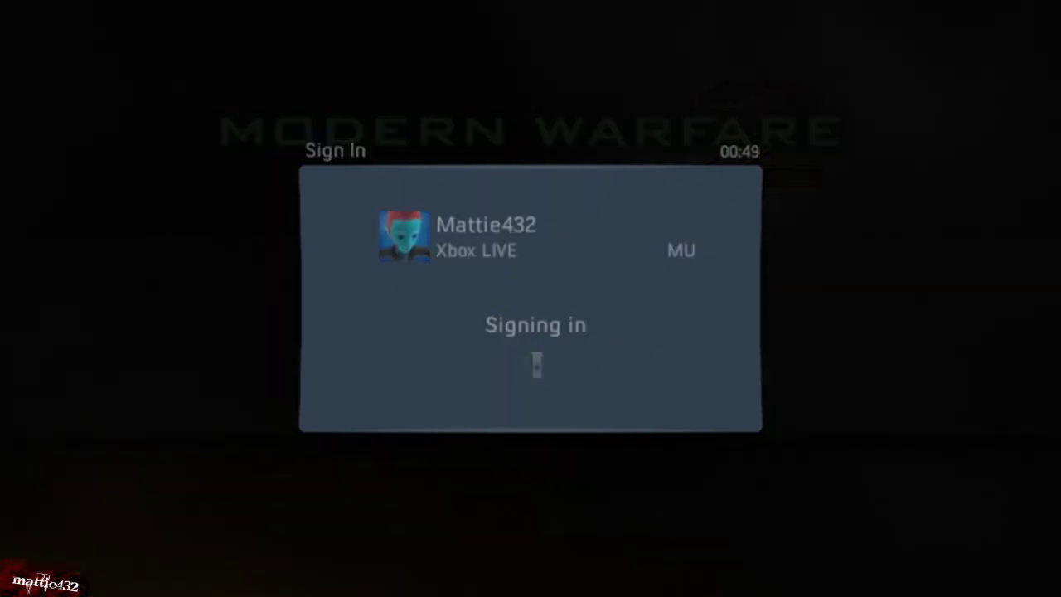
key(Return)
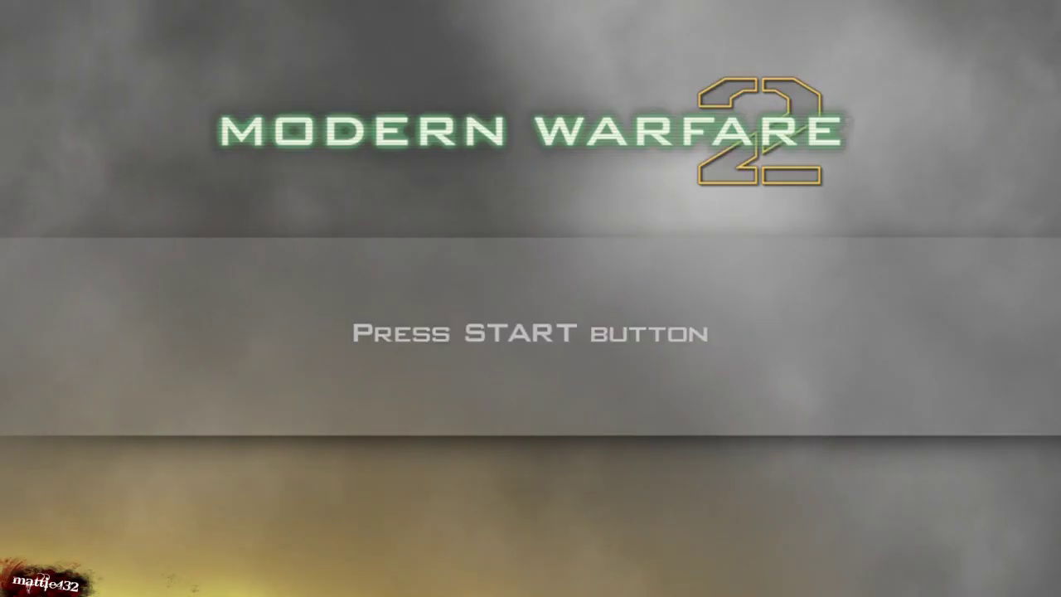